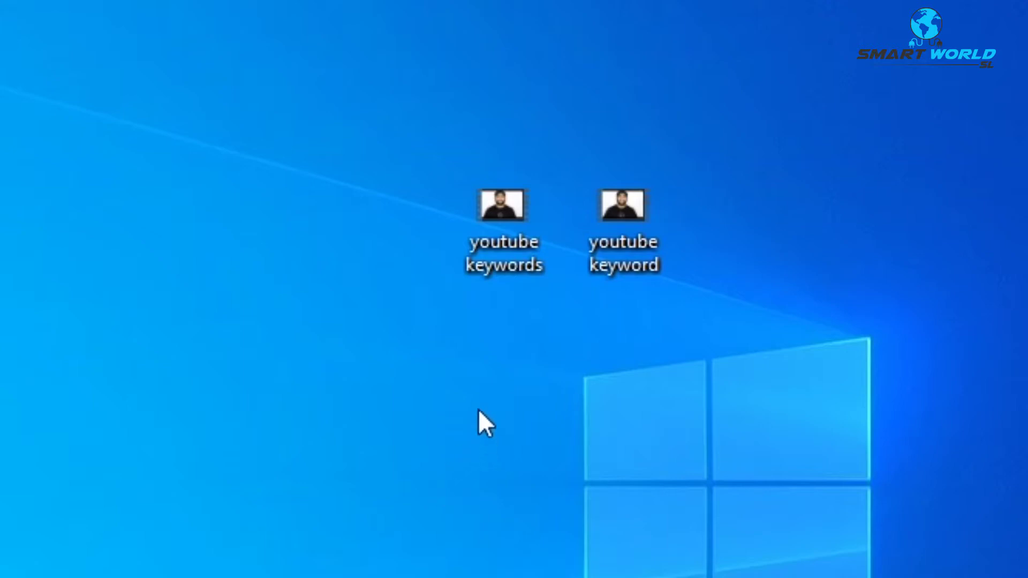
Step: Move the HandBrake shortcut on the desktop above the youtube keywords video files
click(532, 217)
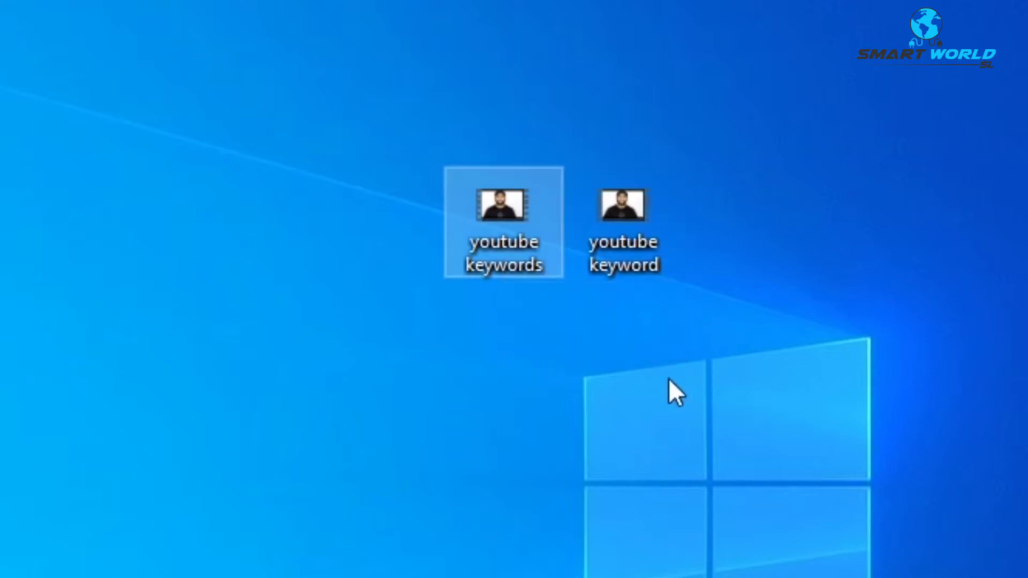
click(620, 239)
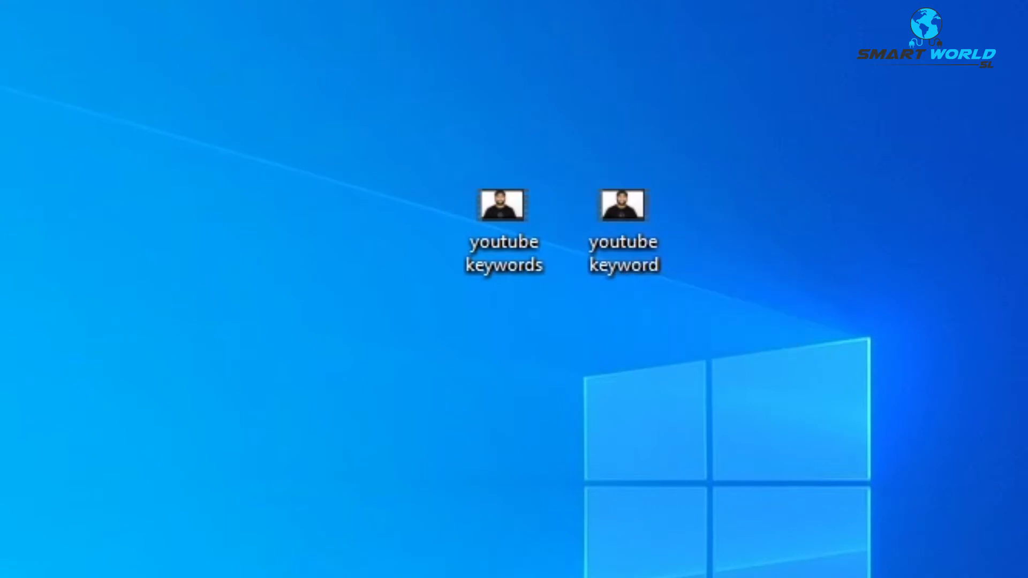
drag(78, 276, 505, 91)
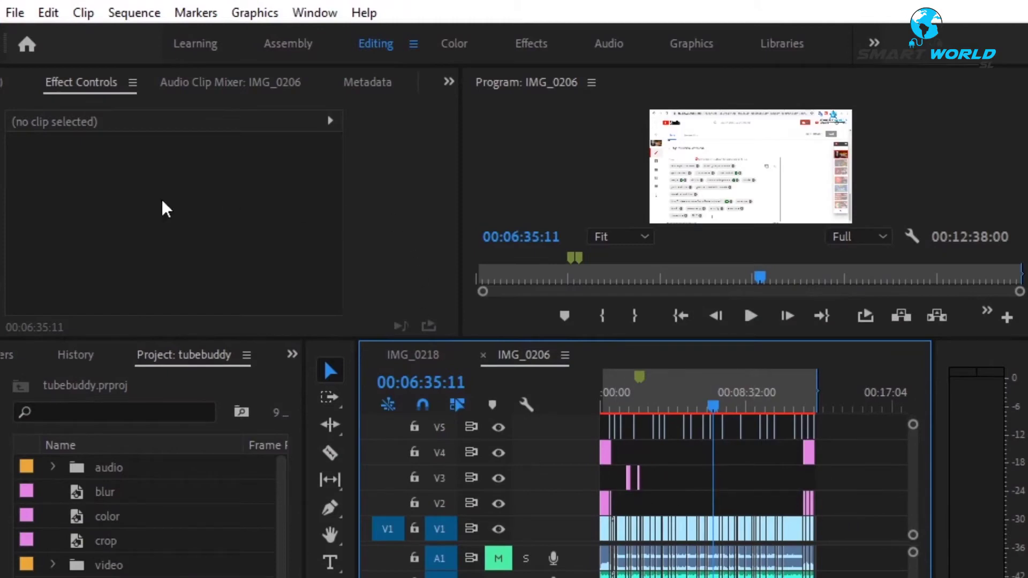
click(15, 13)
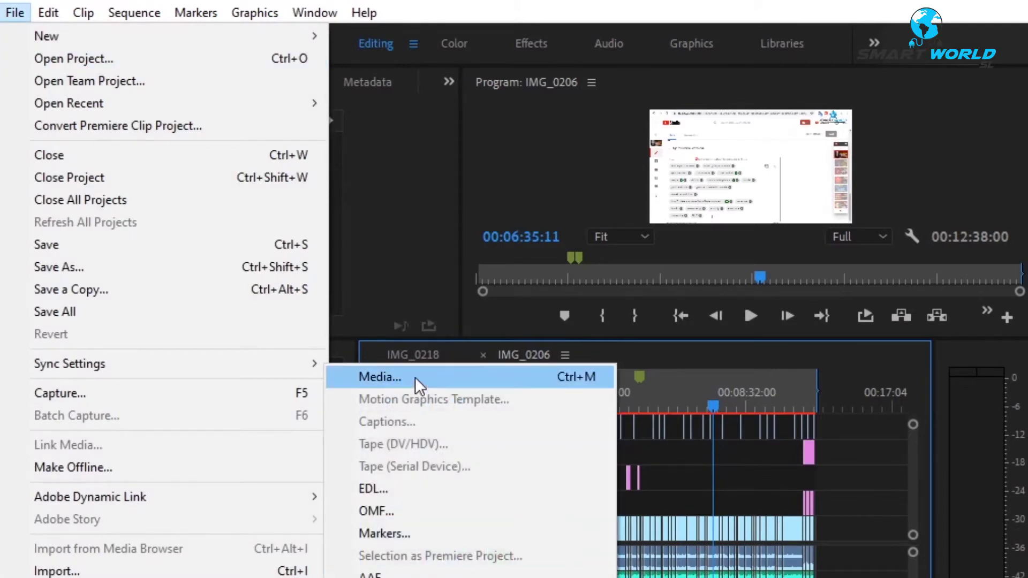
click(415, 377)
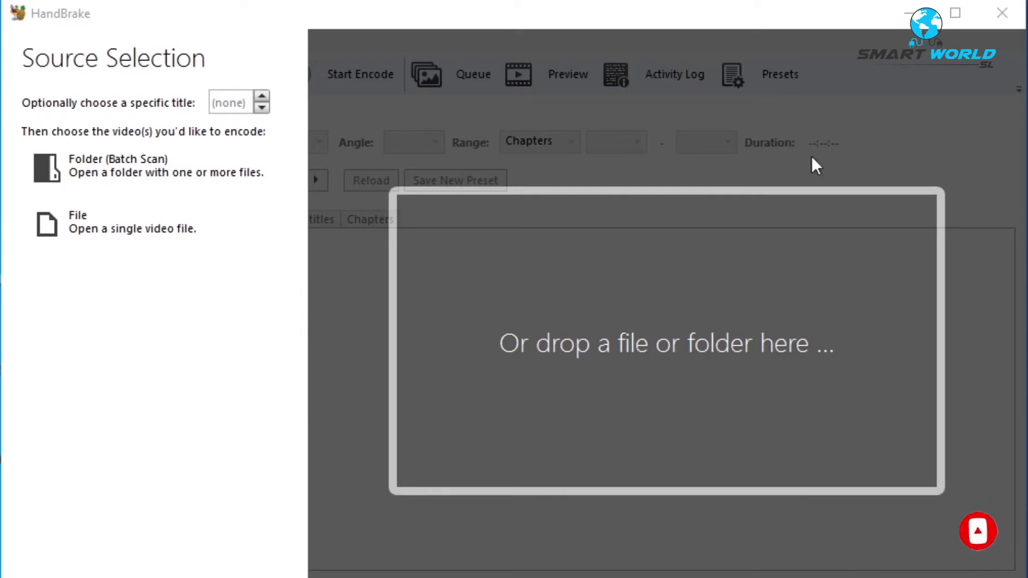
Step: Load the youtube keywords video (1920x1080, 12:38) into HandBrake as the source
drag(645, 18, 671, 283)
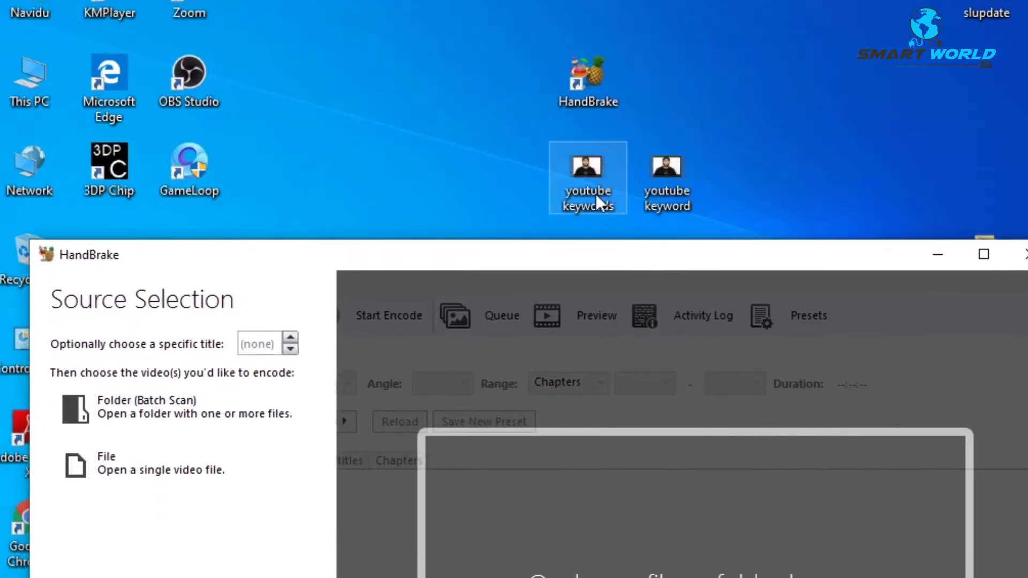
drag(595, 193, 611, 263)
drag(638, 474, 653, 410)
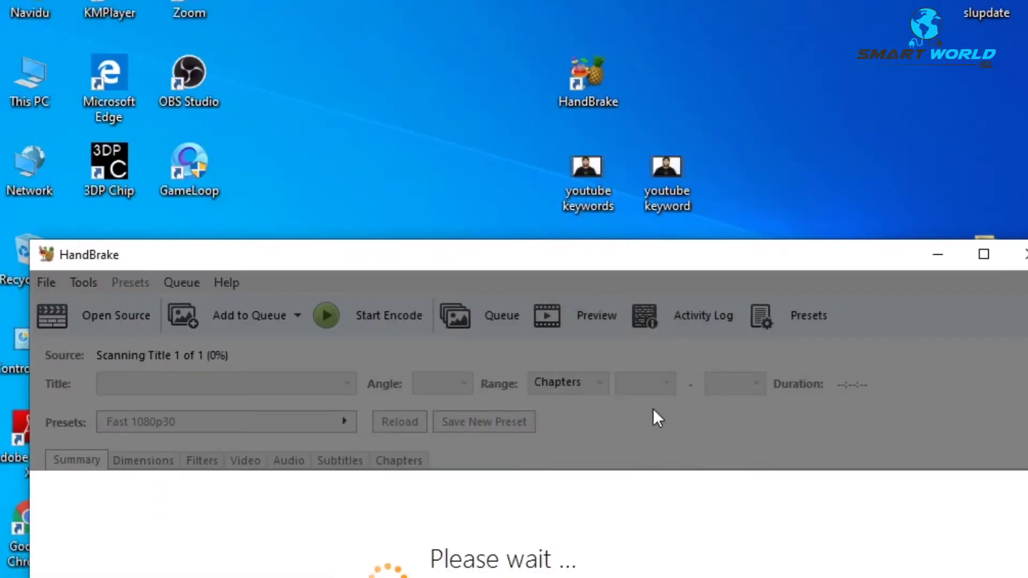
drag(654, 258, 639, 22)
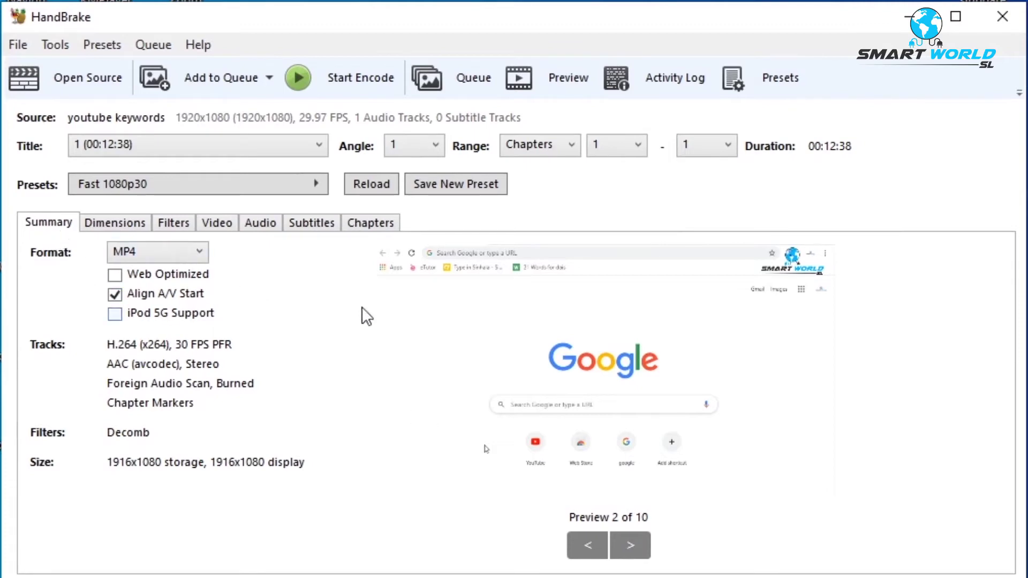
Step: Browse the preview frames and bring up the Dimensions size and cropping settings
click(634, 551)
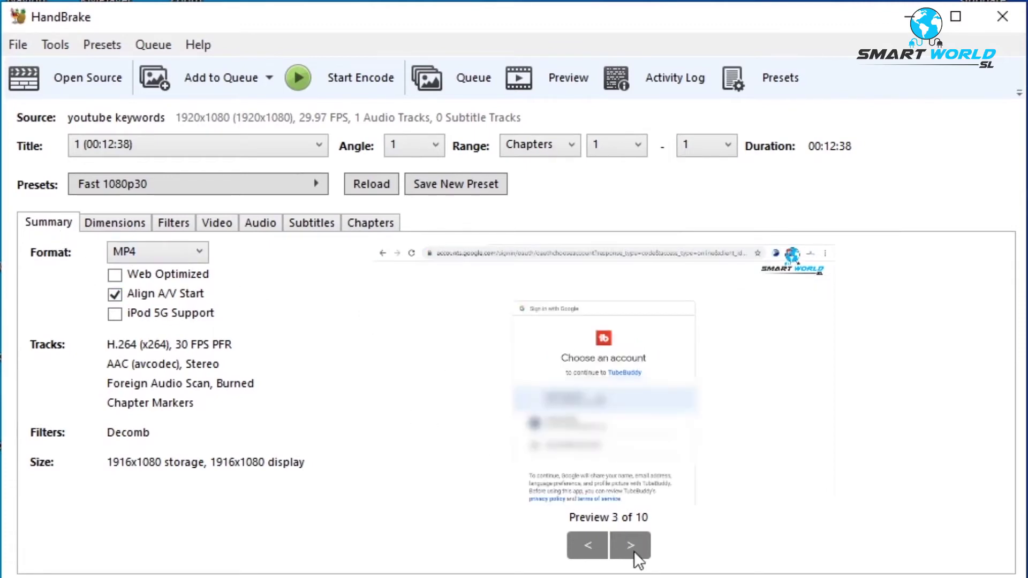
click(584, 547)
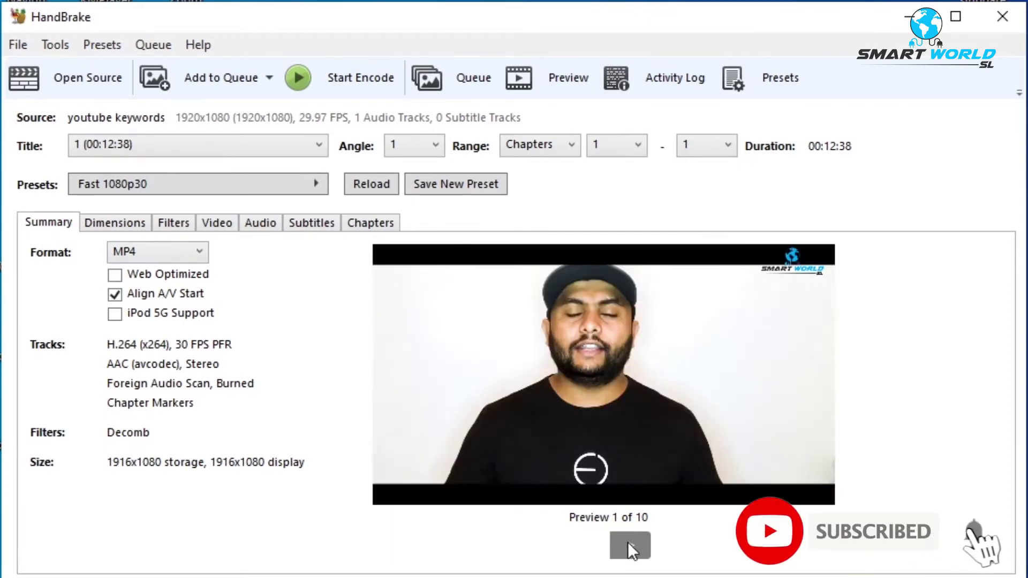
click(118, 225)
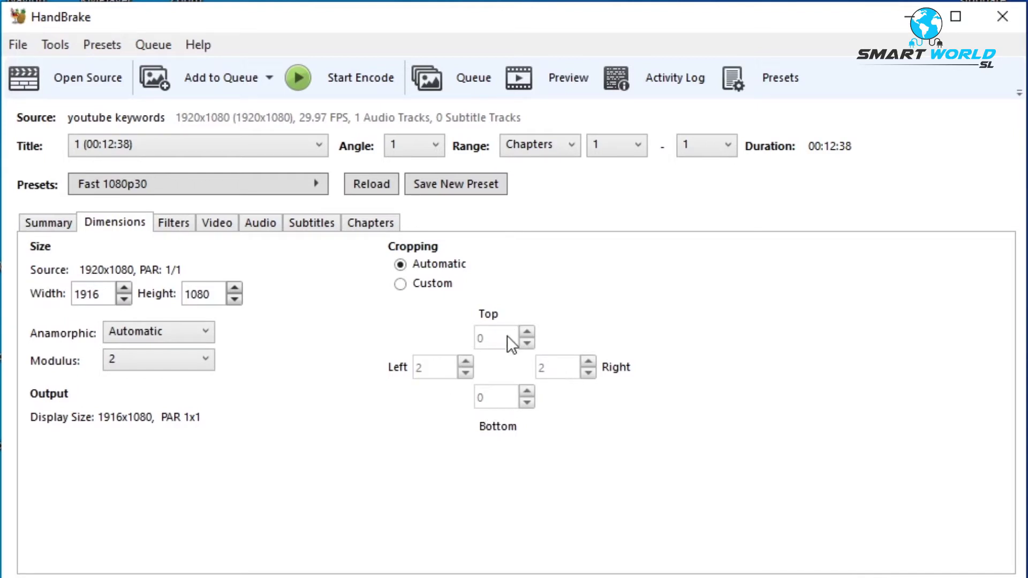
Step: Switch cropping to custom and set the left and right crop values to 0
click(402, 286)
double_click(446, 366)
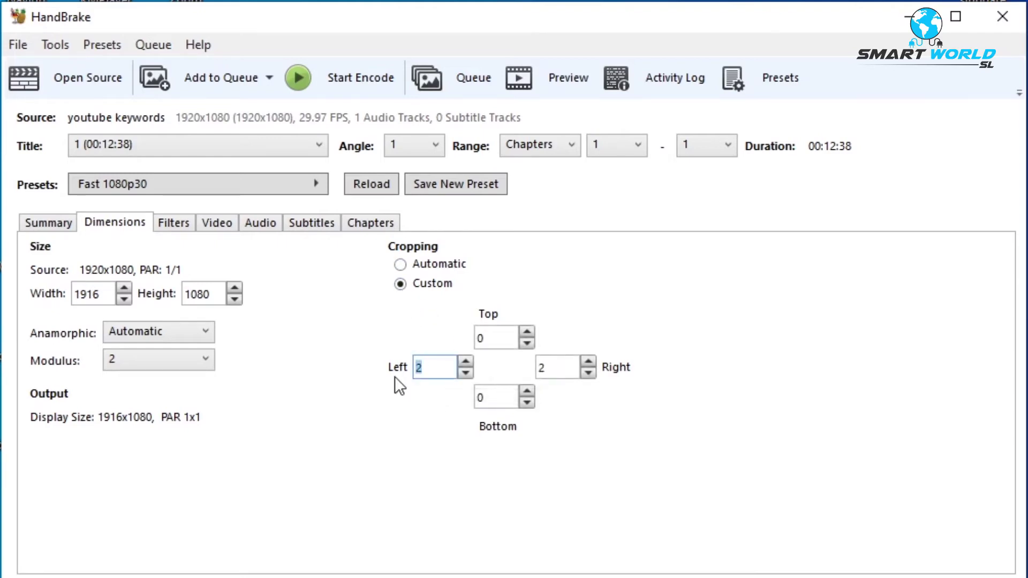
text(0)
double_click(562, 368)
text(0)
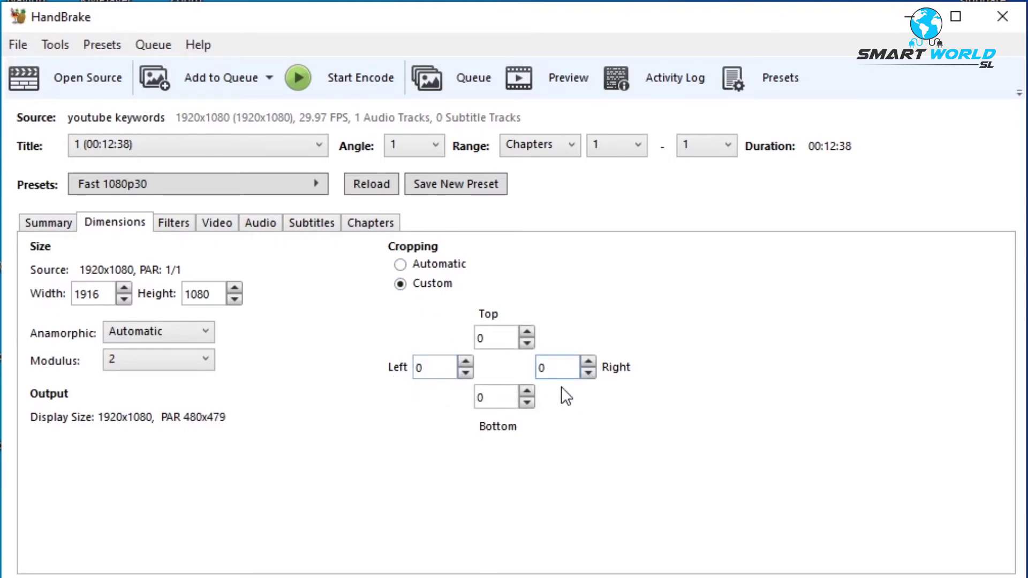
click(61, 226)
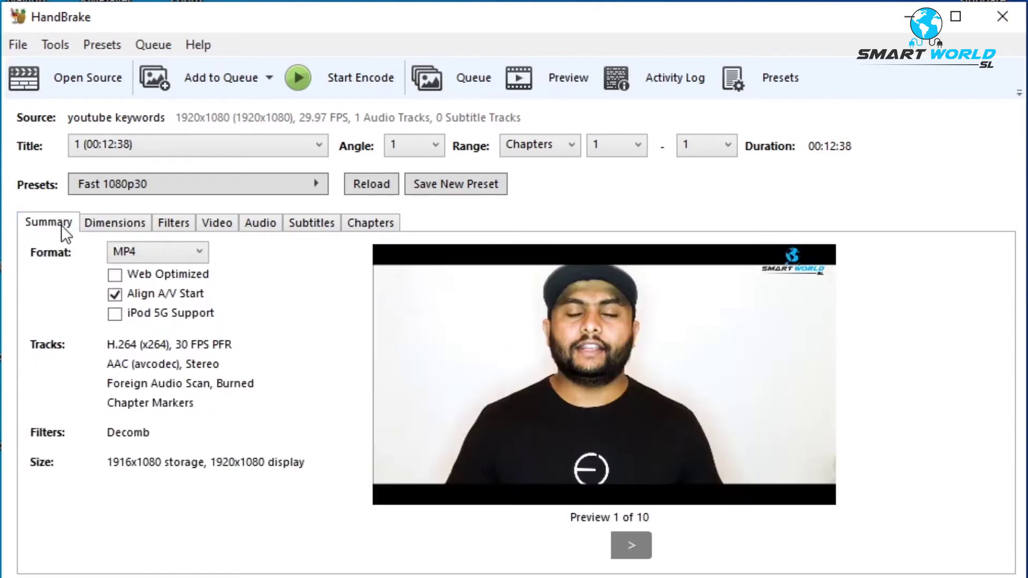
click(115, 223)
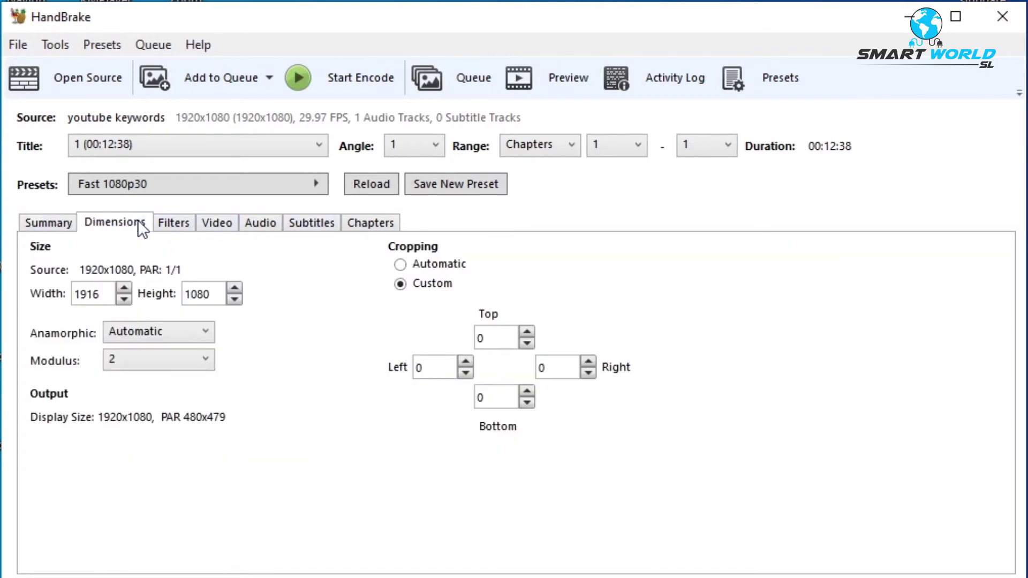
Step: Set the top crop from 50 to 0 for 1920x1080 output, then check Filters and Video
double_click(486, 339)
text(5)
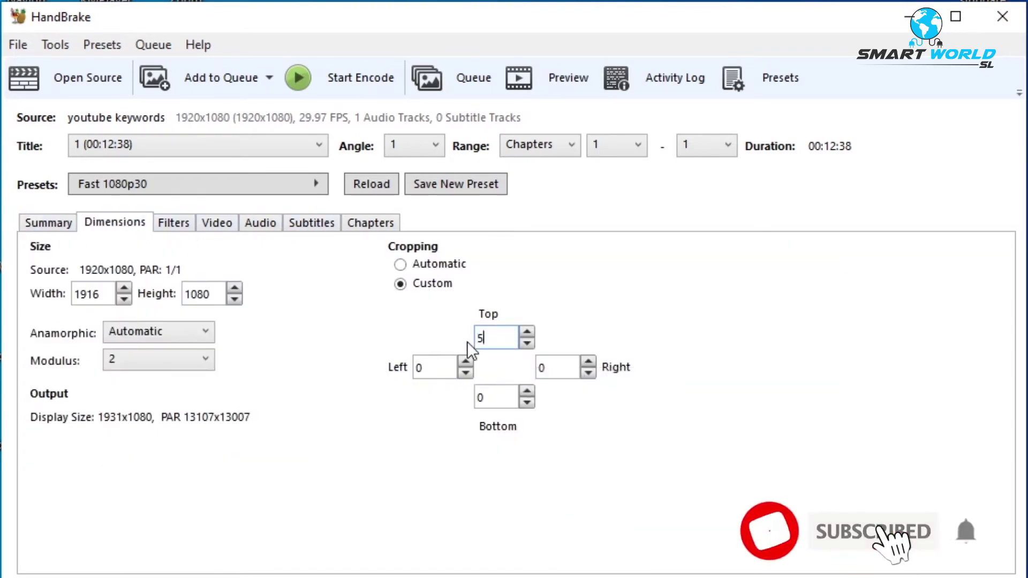
text(0)
click(72, 221)
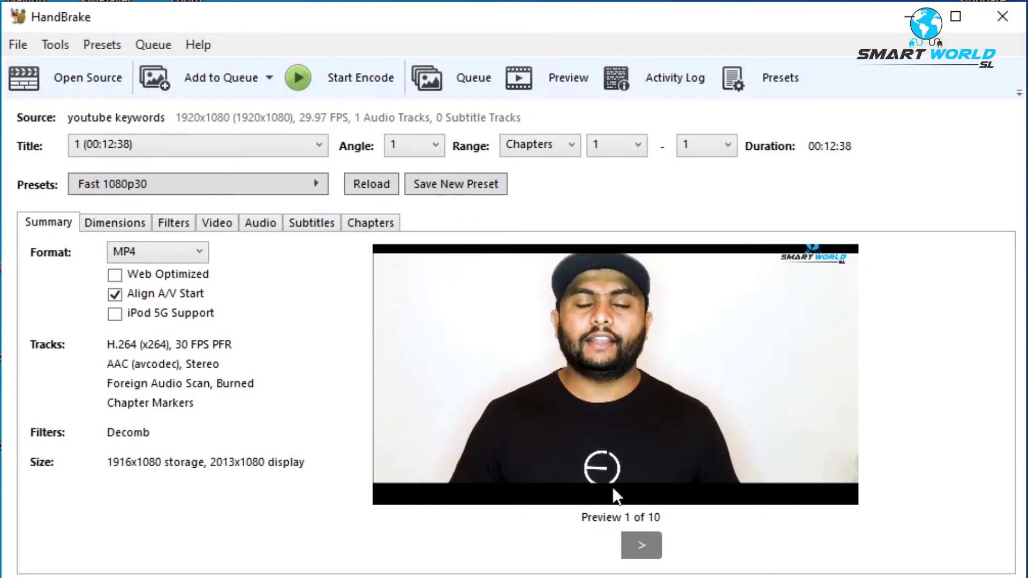
click(96, 223)
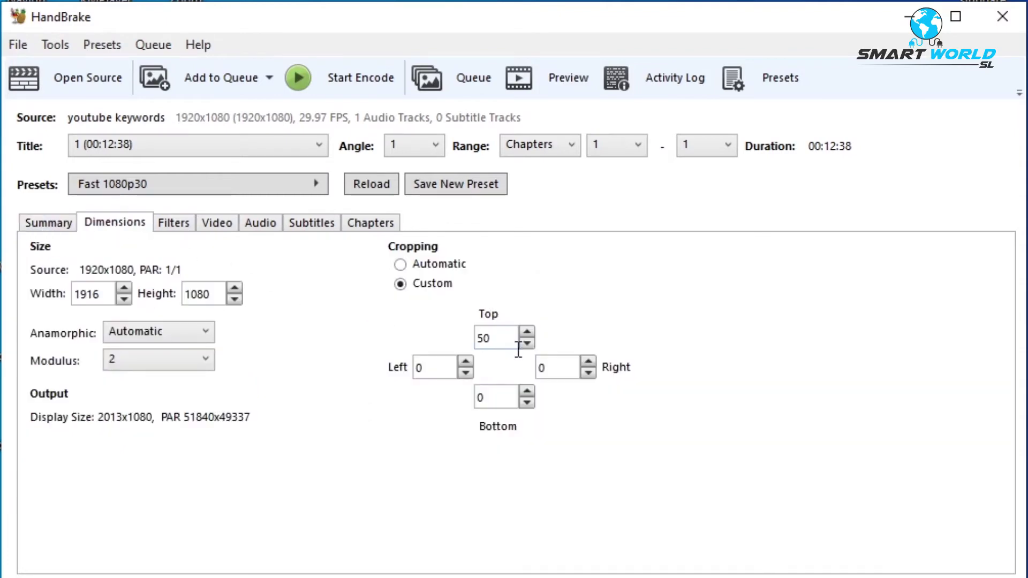
drag(483, 339, 402, 338)
text(0)
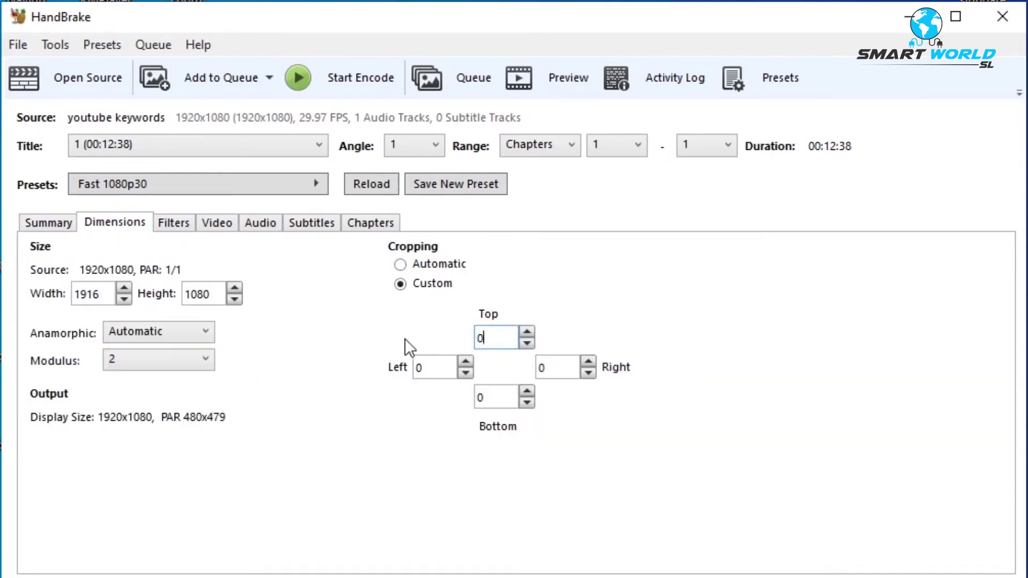
click(171, 224)
click(224, 227)
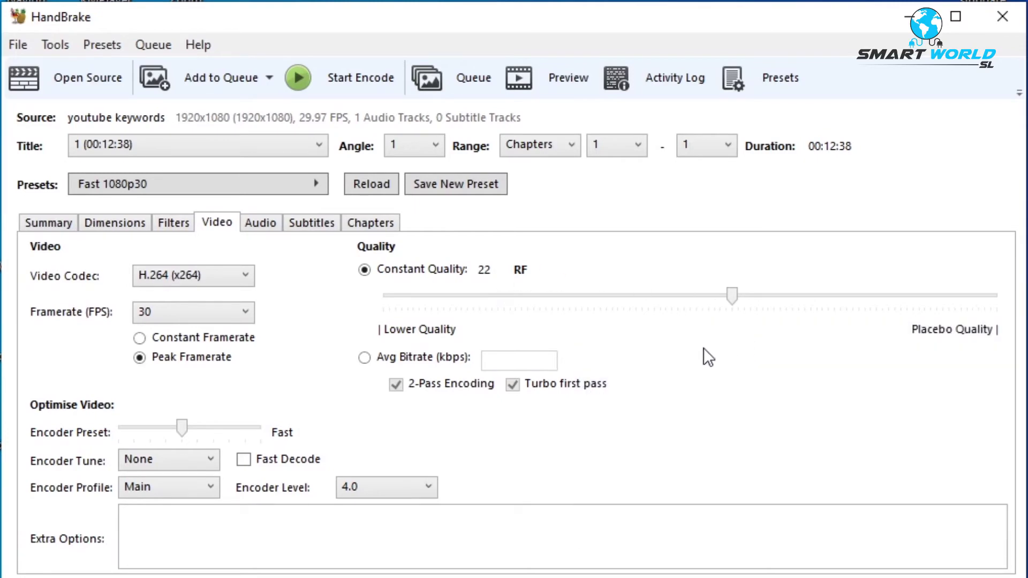
Step: Set the audio track bitrate to 320 and bring up the save-file dialog
click(261, 224)
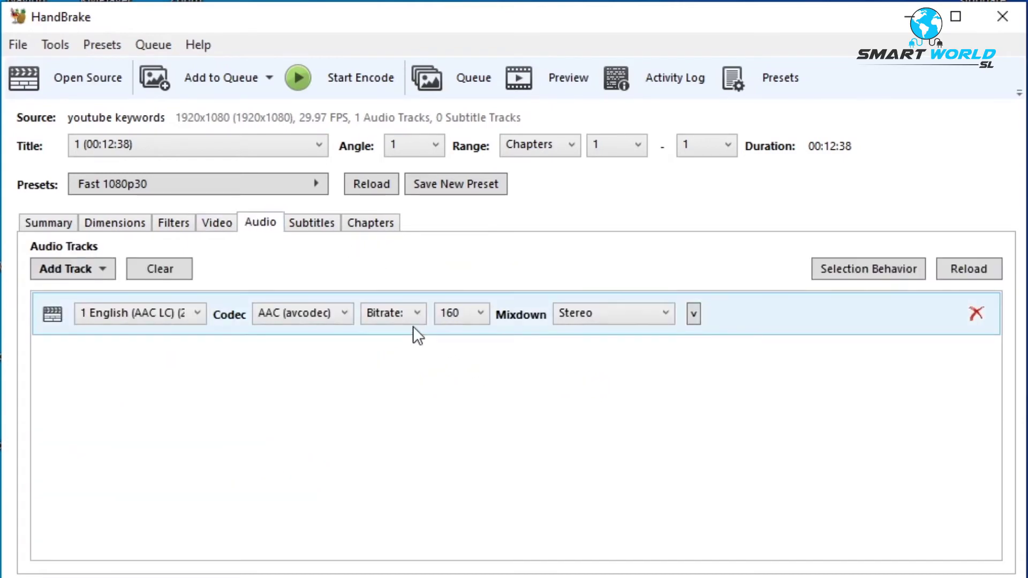
click(460, 318)
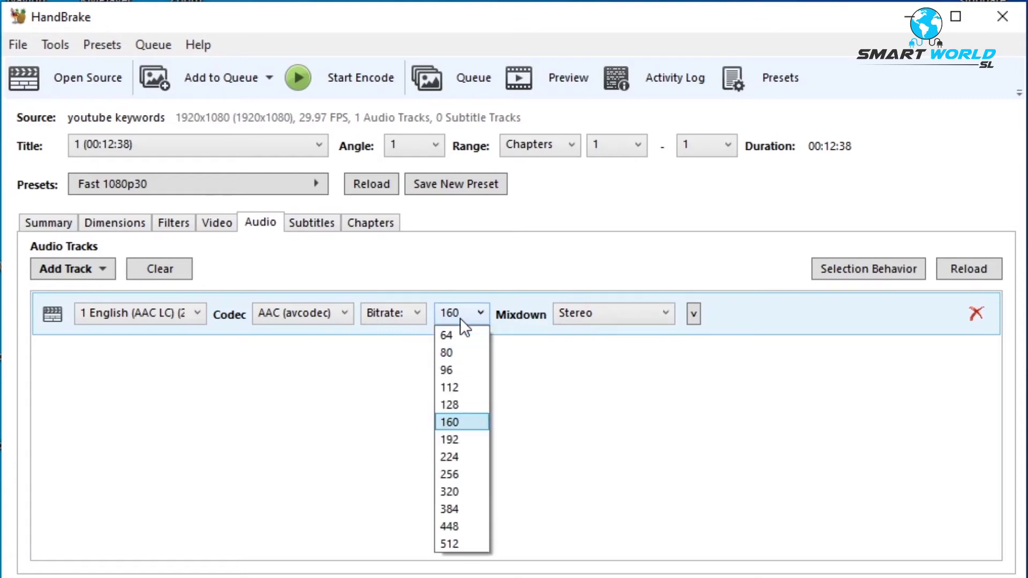
click(454, 492)
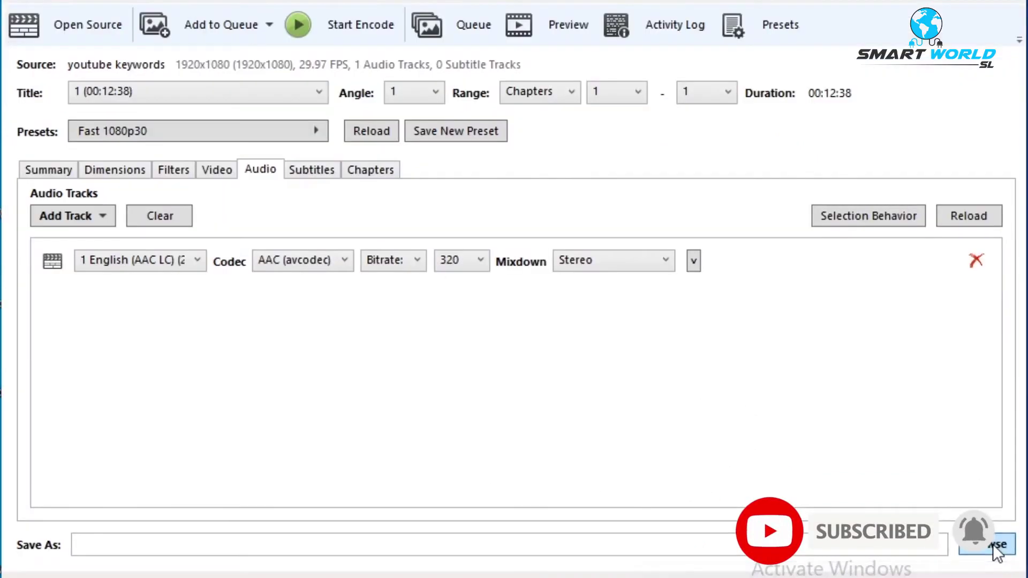
click(993, 543)
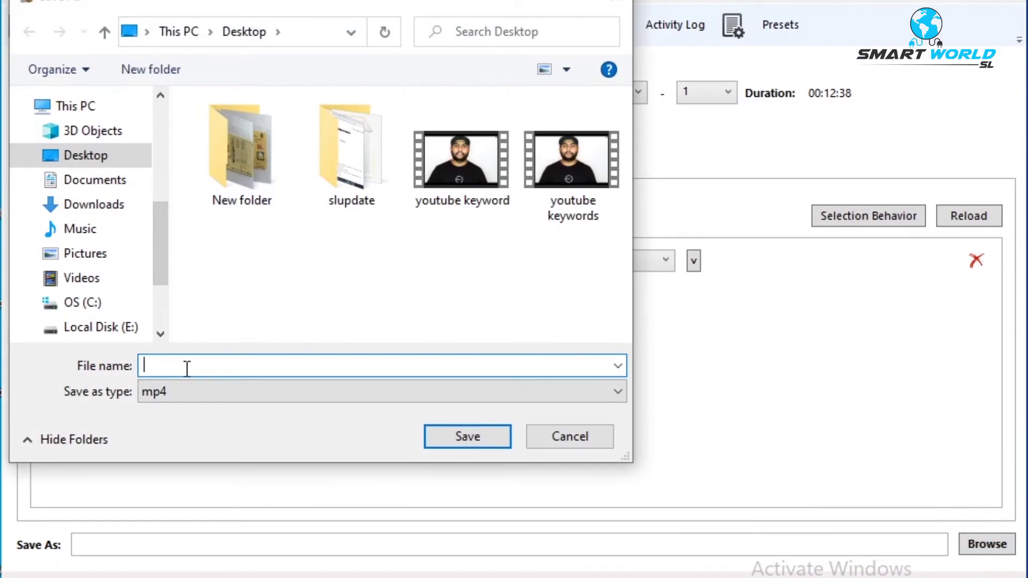
text(yt )
text(test)
Step: Save the output as yt test.mp4 on the Desktop and start the encode
click(444, 435)
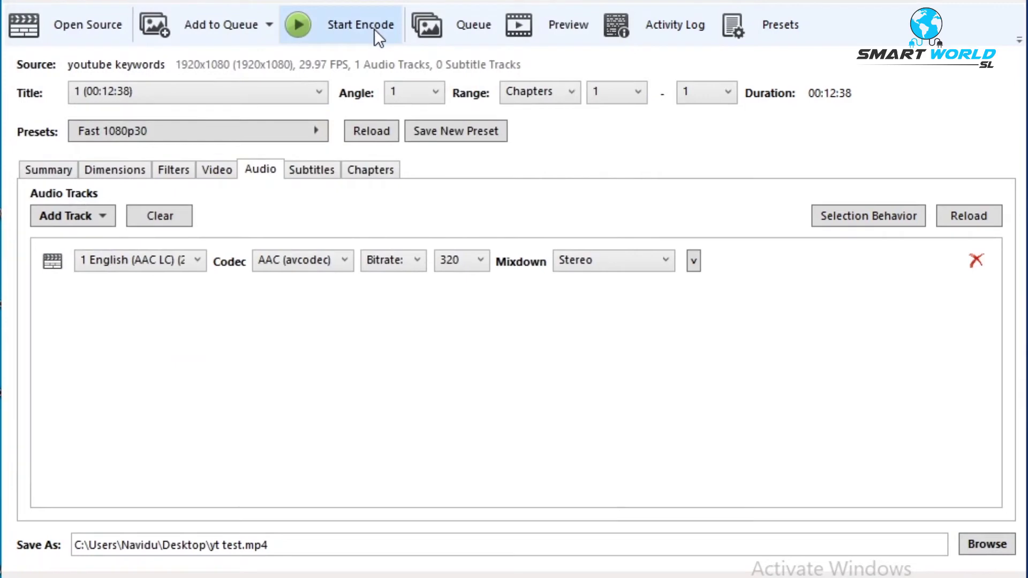
click(373, 29)
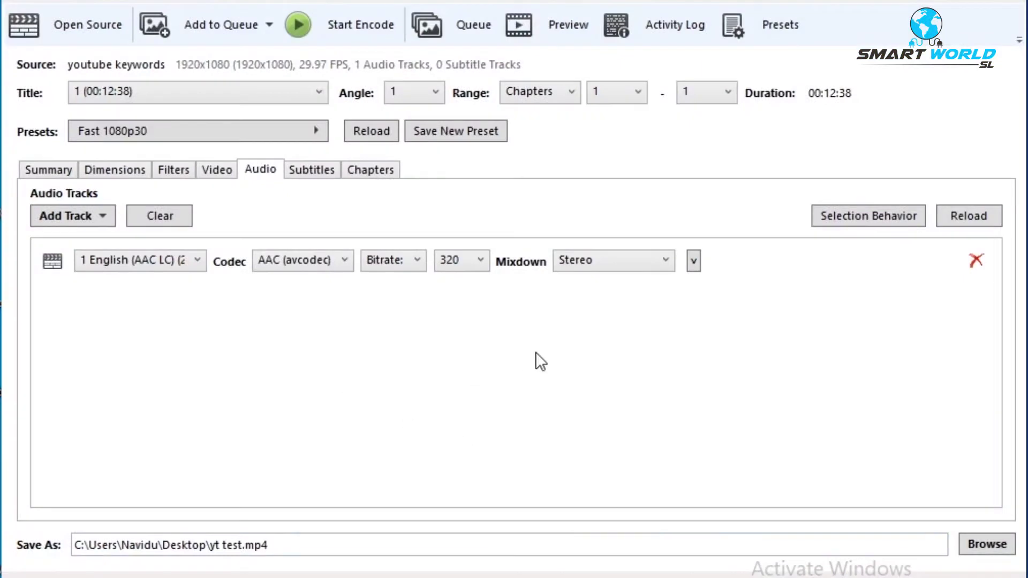
Step: Move the Video tab's Constant Quality slider back and forth, leaving it near 22 RF
click(216, 169)
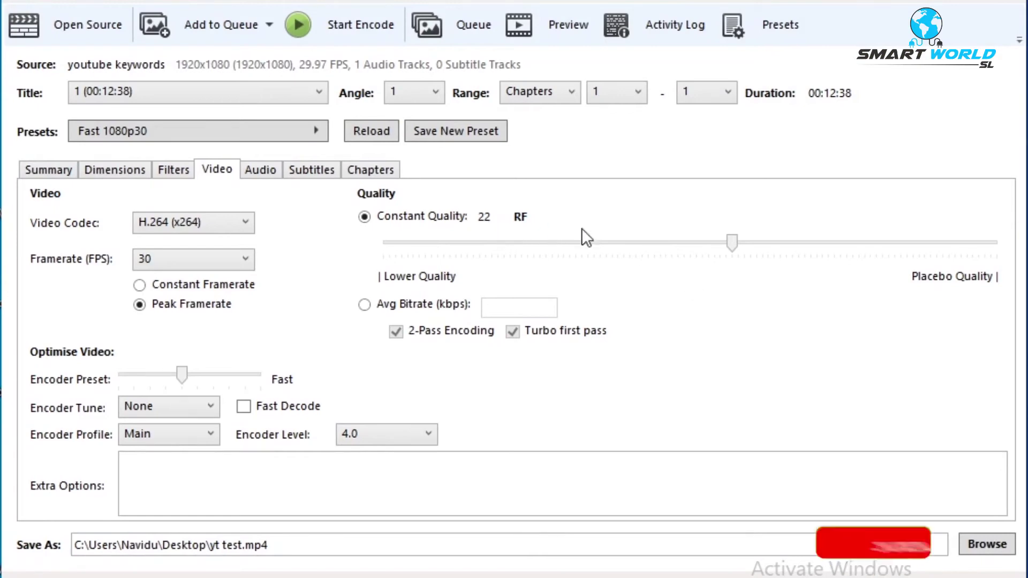
drag(731, 245, 712, 246)
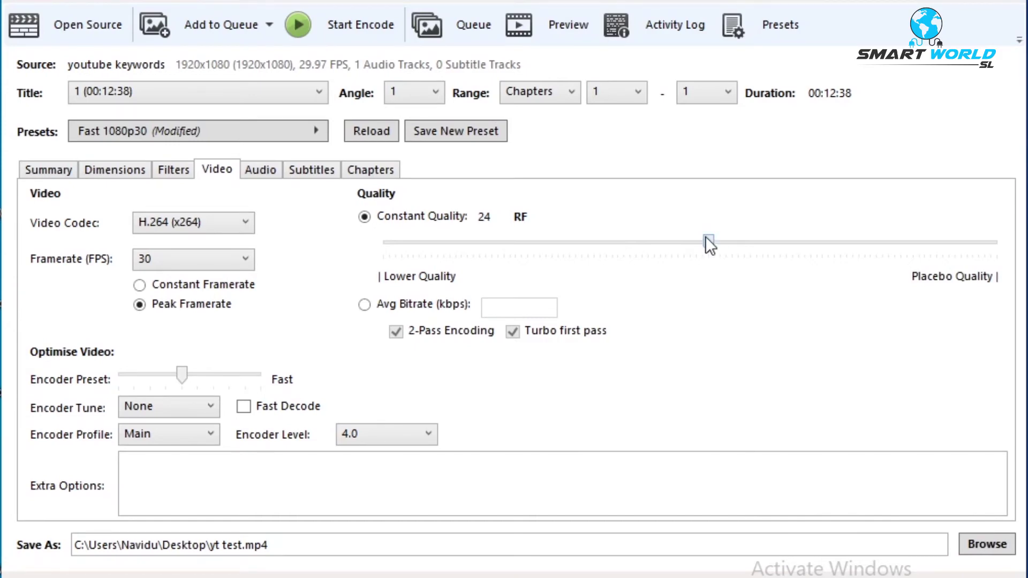
drag(705, 237, 730, 237)
mouse_move(729, 240)
mouse_down()
mouse_move(709, 243)
mouse_move(732, 241)
mouse_up()
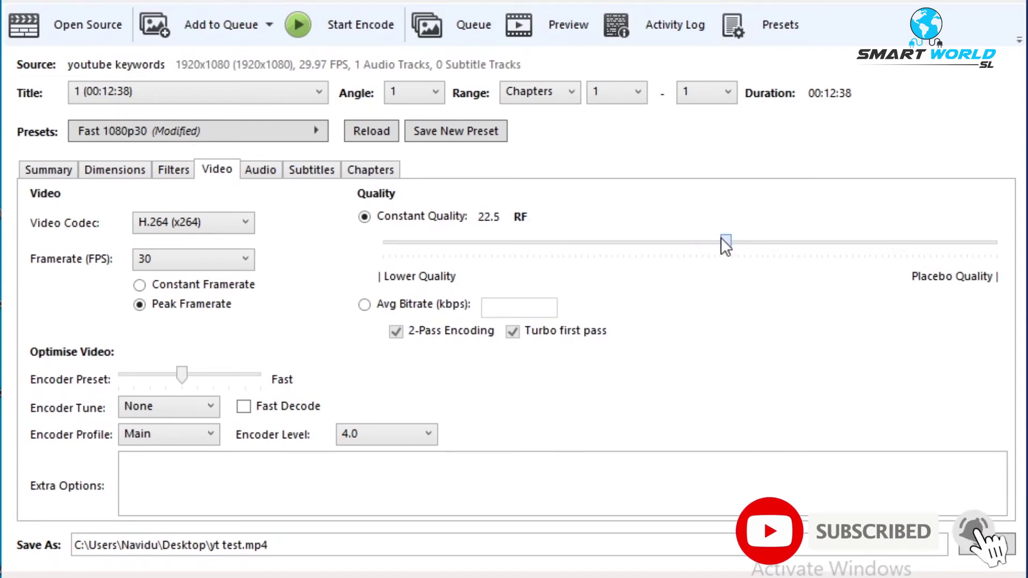